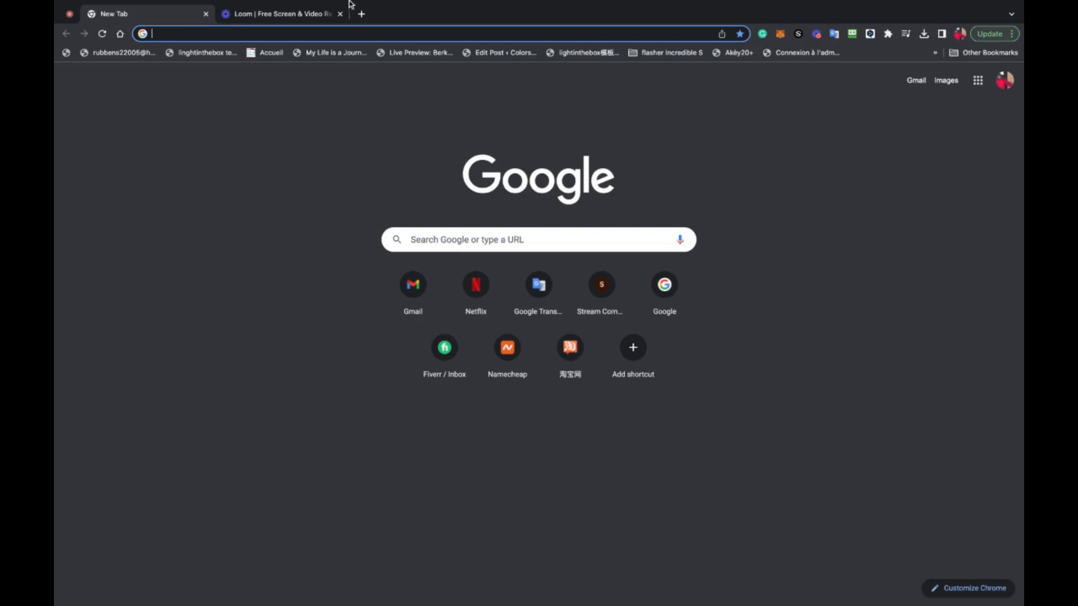
# Open tome.app in a new browser tab and look over the recently edited tomes
pyautogui.click(361, 13)
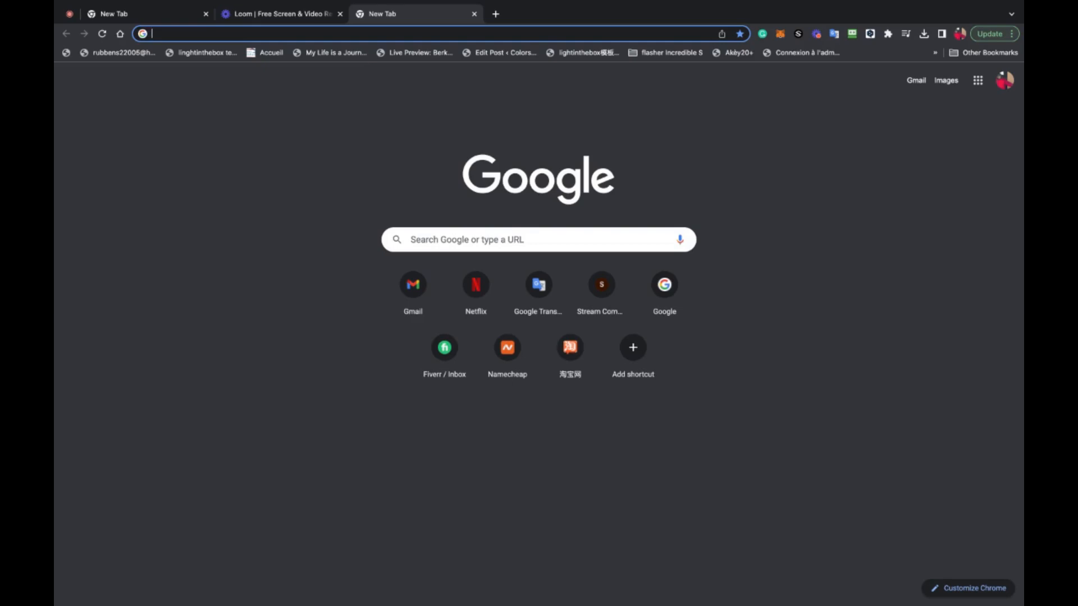
pyautogui.write('tome.')
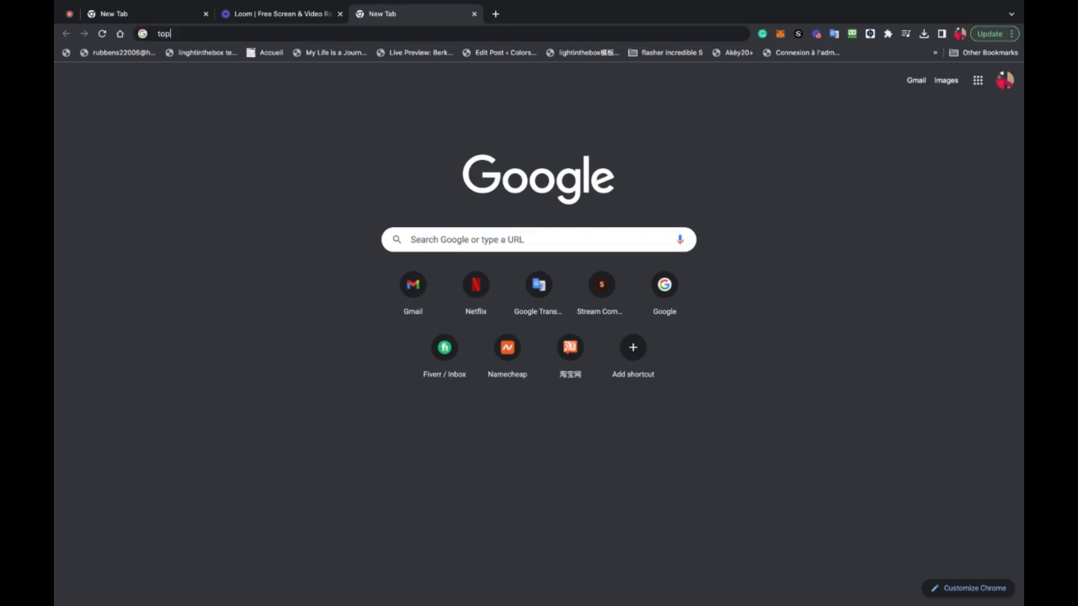
pyautogui.press('Return')
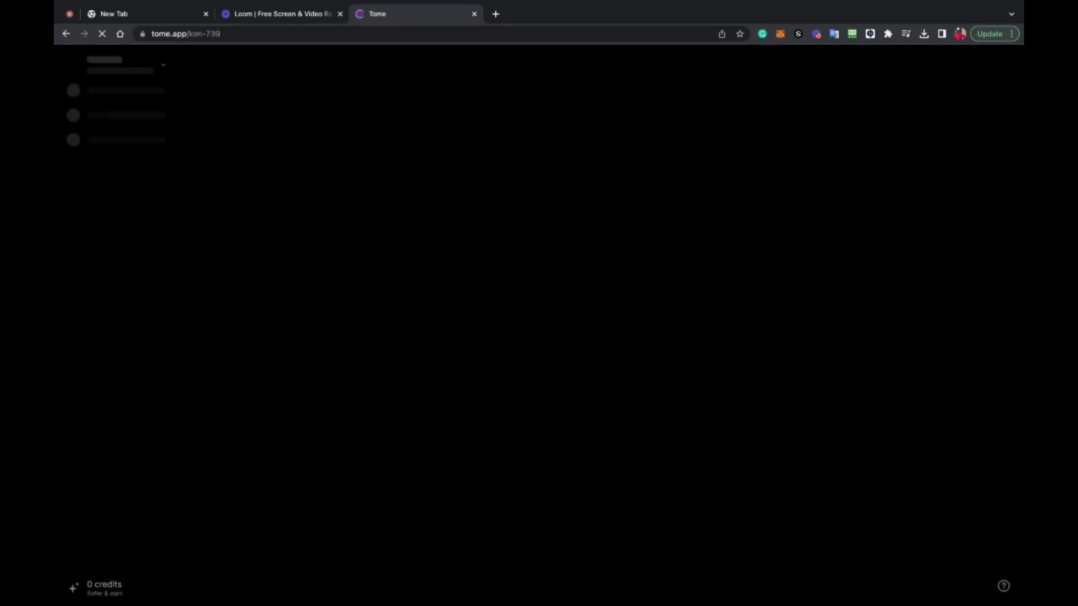
pyautogui.click(240, 35)
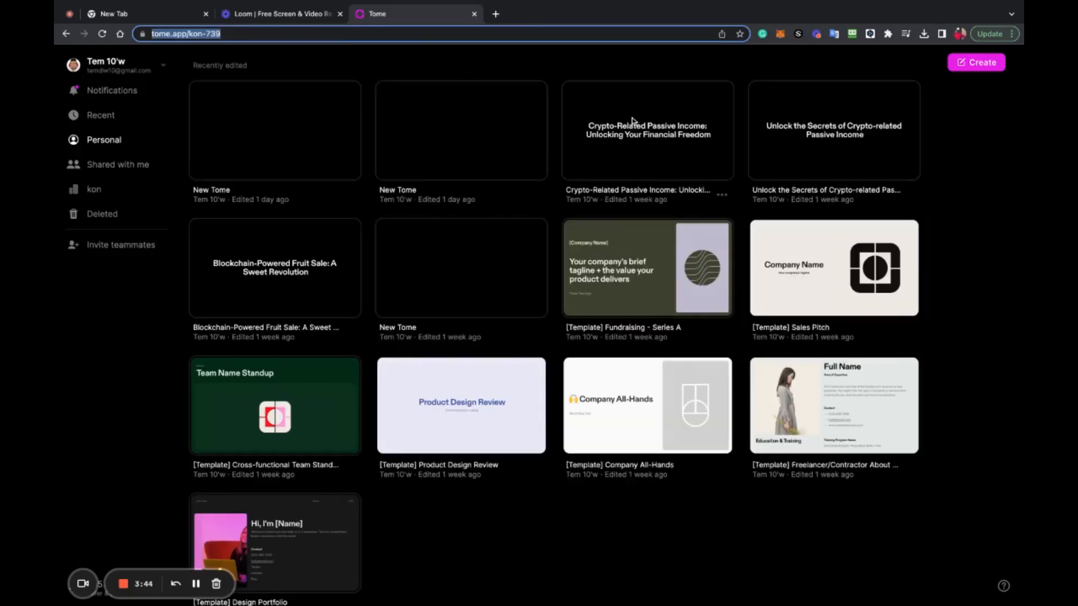
pyautogui.scroll(-1, 696, 218)
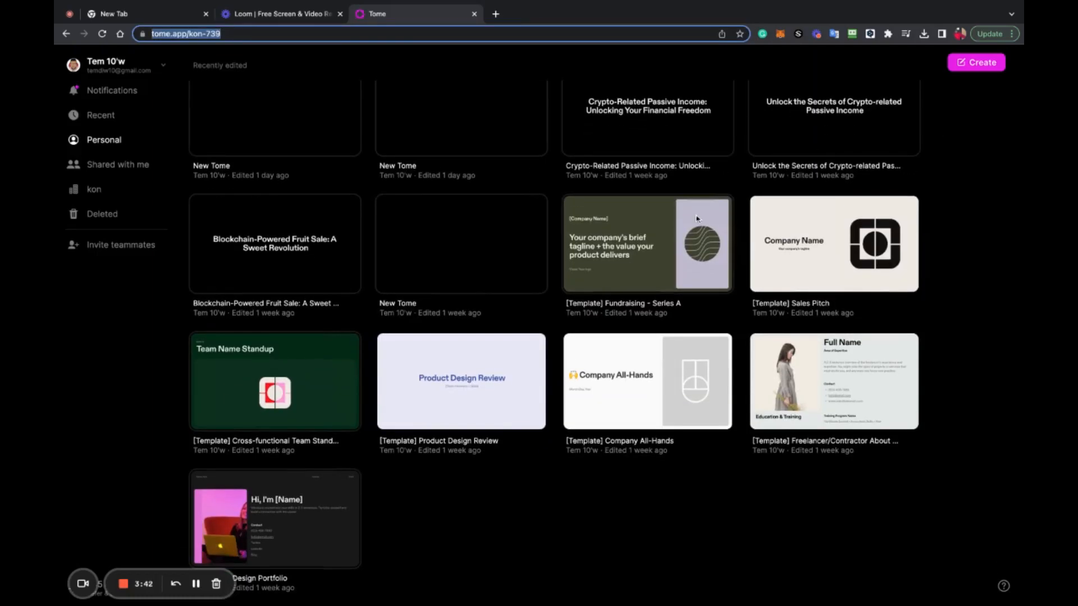
pyautogui.scroll(1, 697, 219)
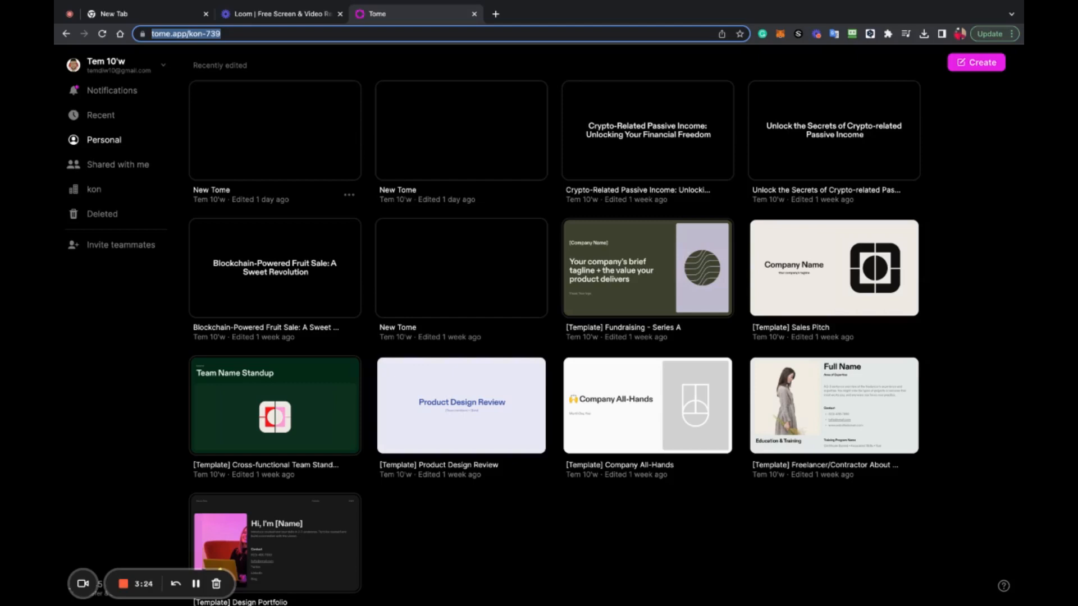
# Create a new tome and look through the list of available commands for it
pyautogui.click(976, 63)
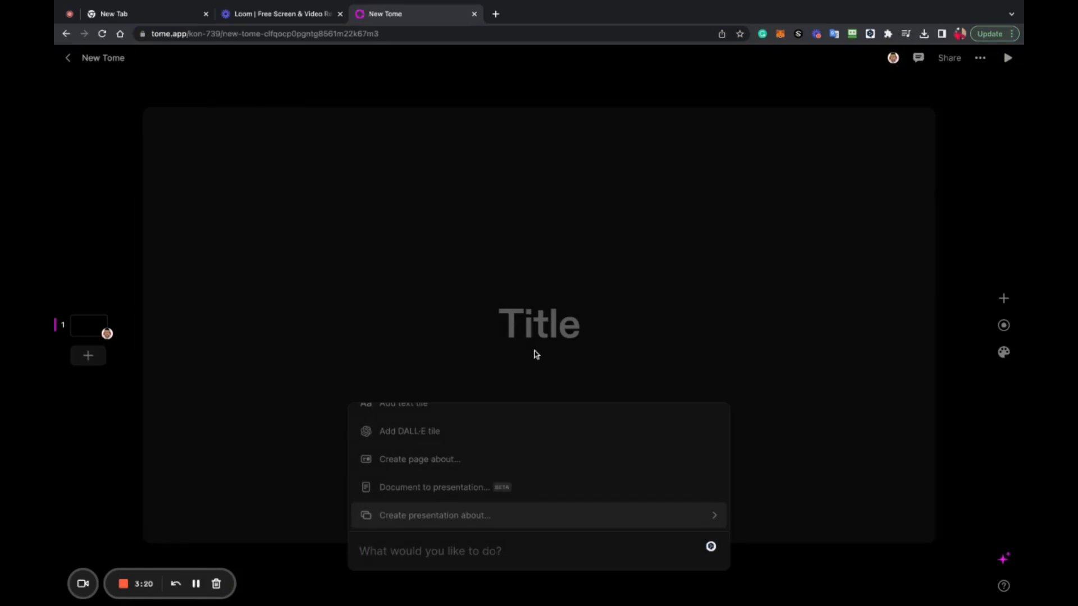
pyautogui.scroll(8, 475, 461)
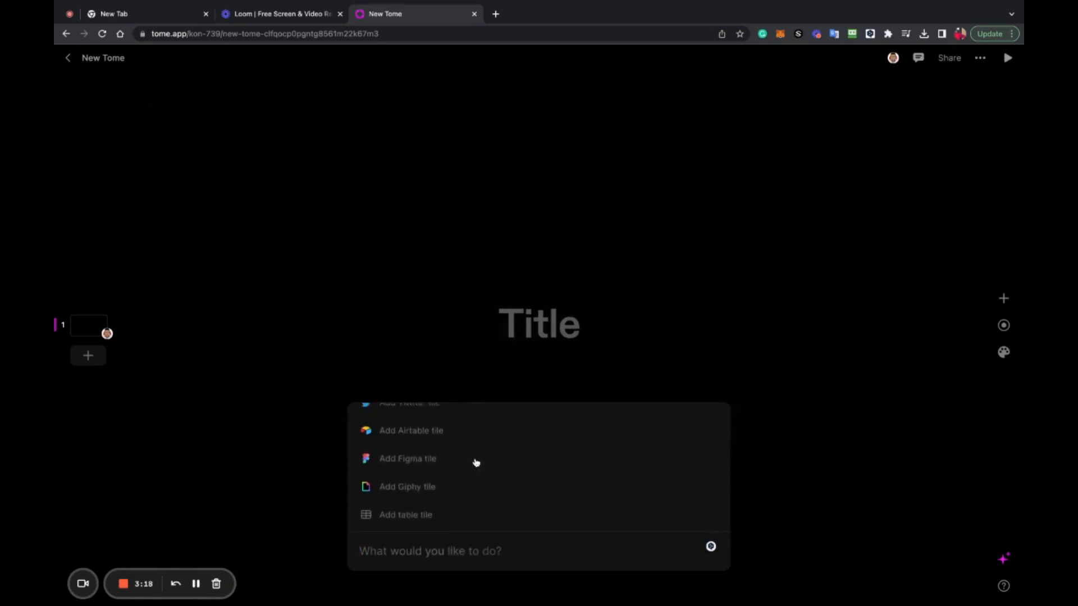
pyautogui.scroll(3, 476, 463)
pyautogui.scroll(5, 476, 461)
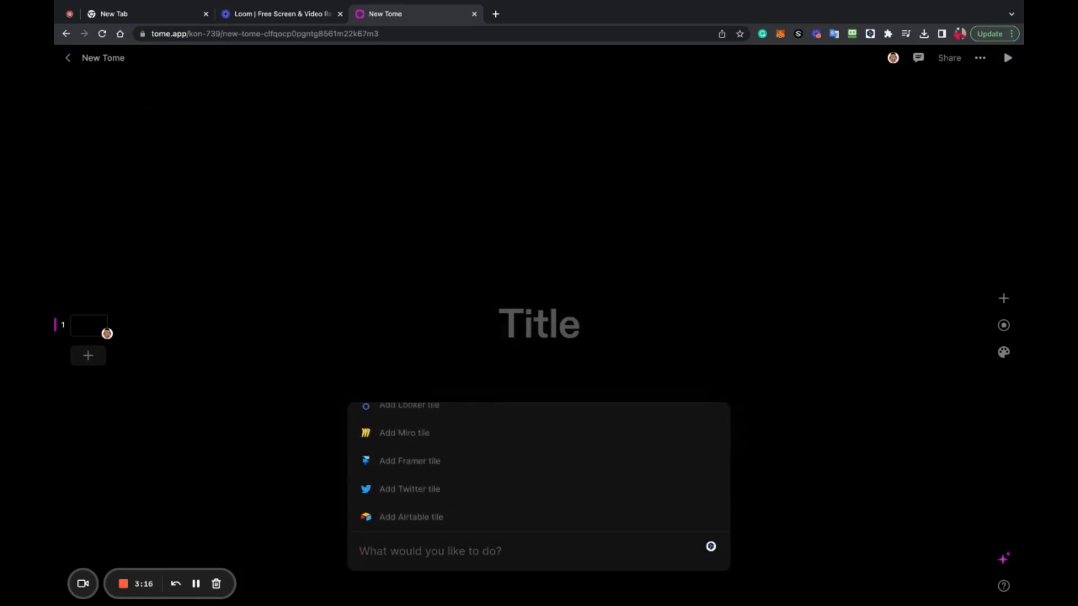
pyautogui.scroll(3, 476, 461)
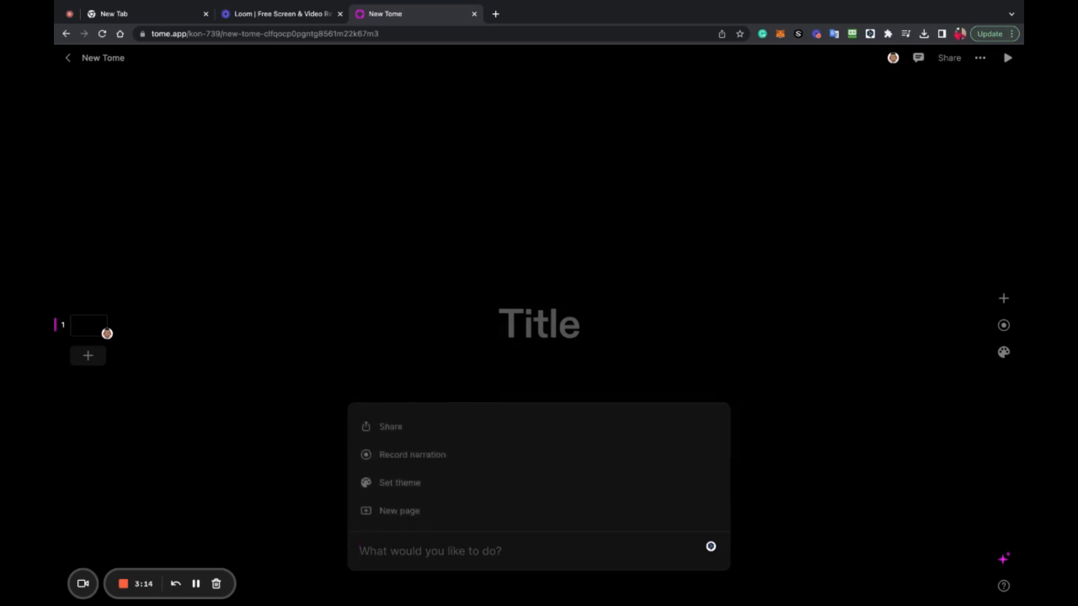
pyautogui.scroll(-8, 476, 461)
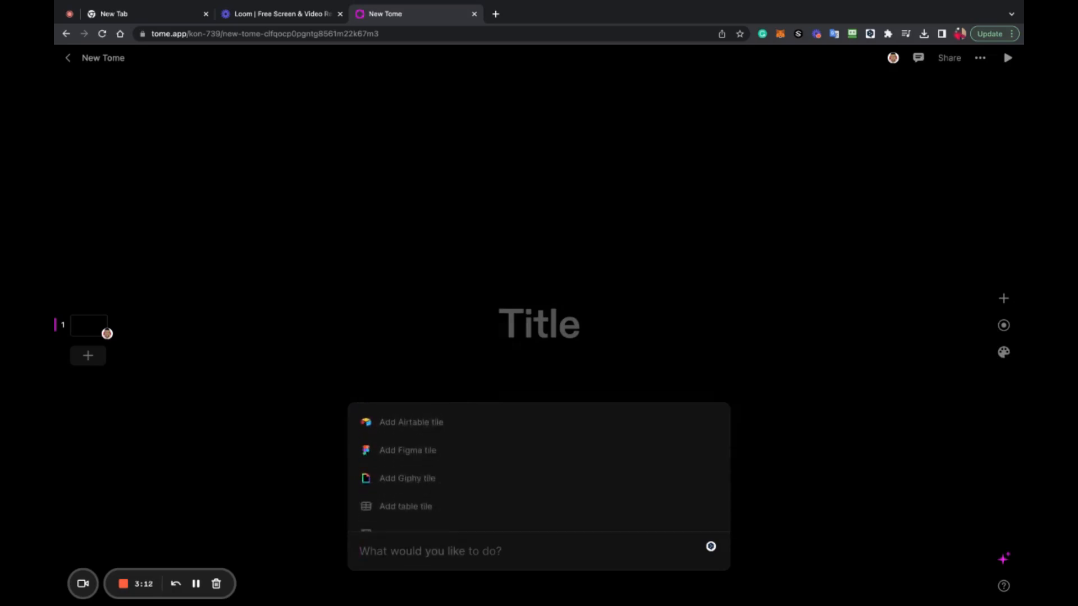
pyautogui.scroll(-1, 539, 467)
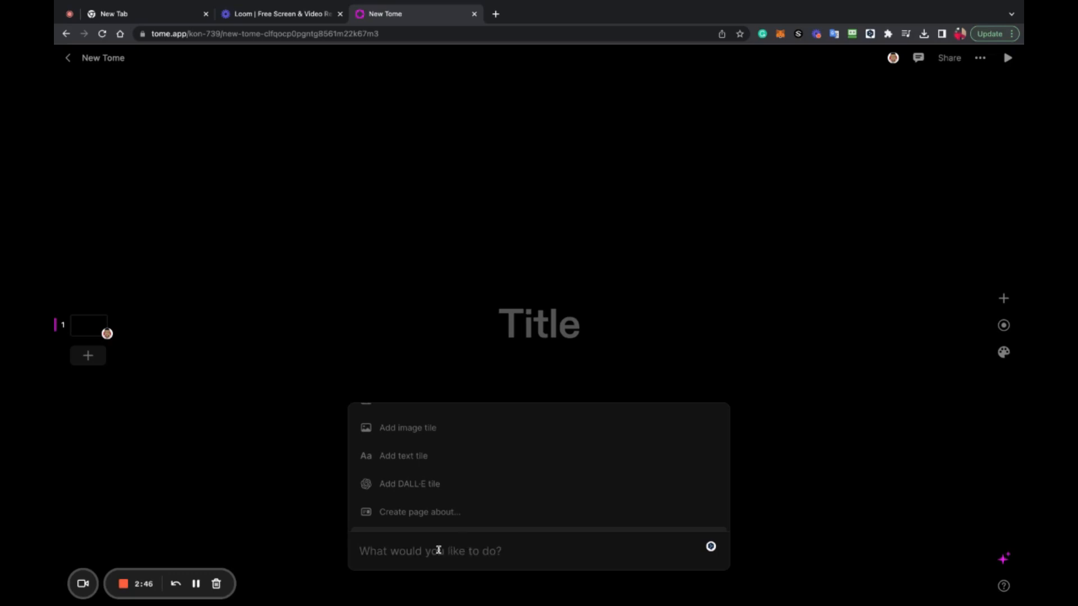
pyautogui.scroll(2, 432, 483)
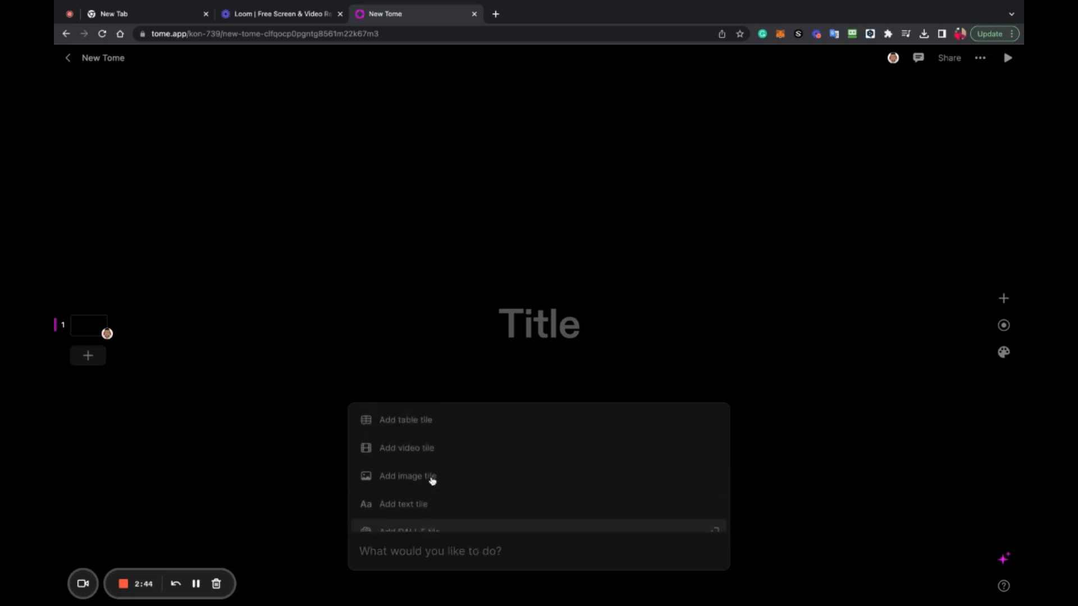
pyautogui.scroll(-3, 432, 481)
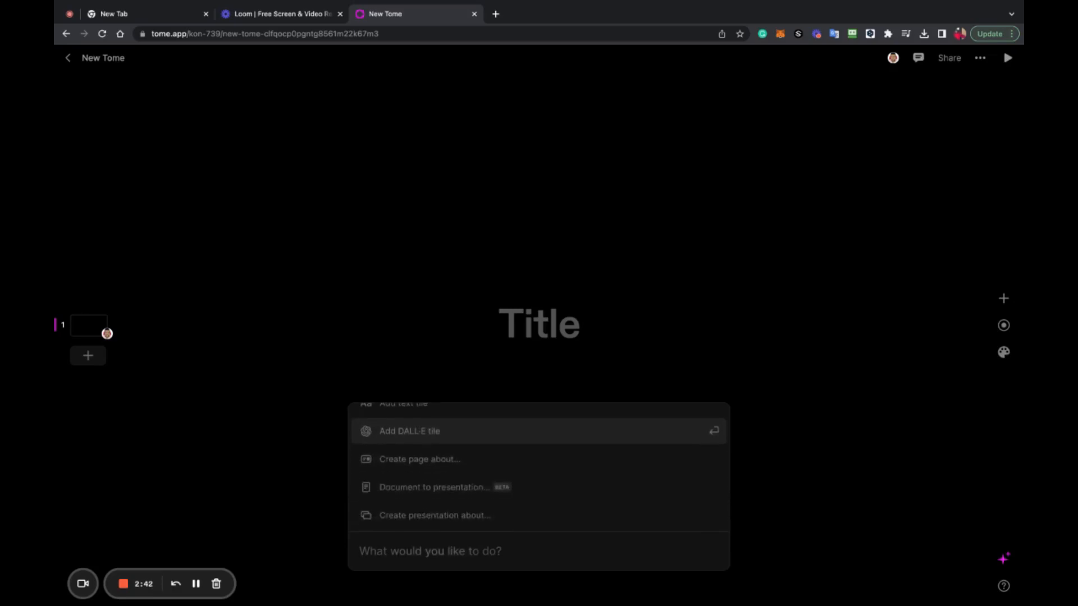
# Start the "Create presentation about..." command with Presentation as the output format
pyautogui.click(441, 517)
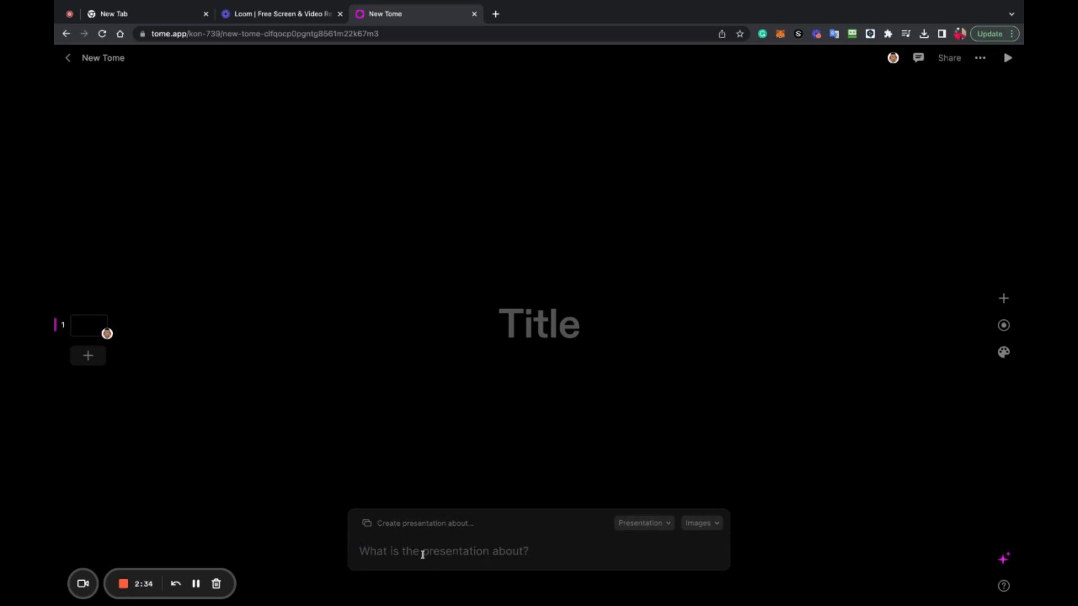
pyautogui.click(650, 523)
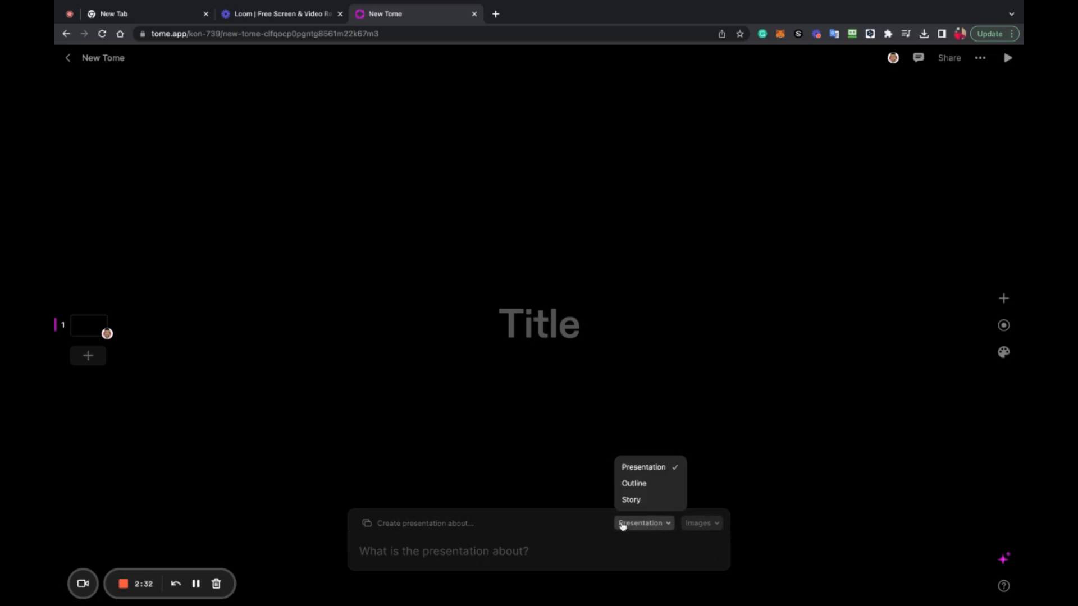
pyautogui.click(654, 475)
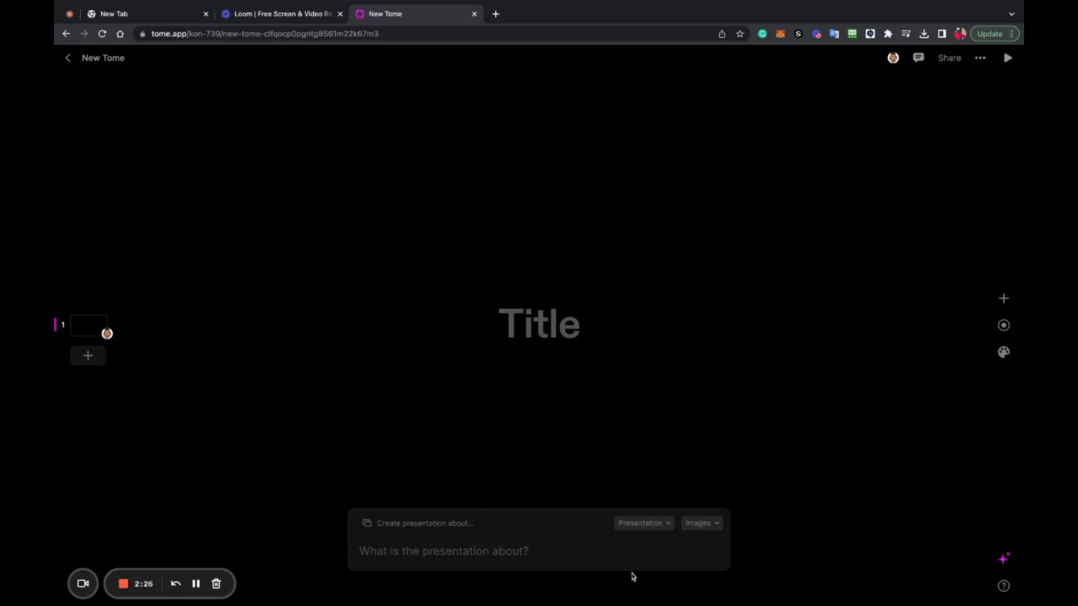
# Generate the presentation from the prompt "pitch deck for a Haitian restaurant" and keep the result
pyautogui.write('p')
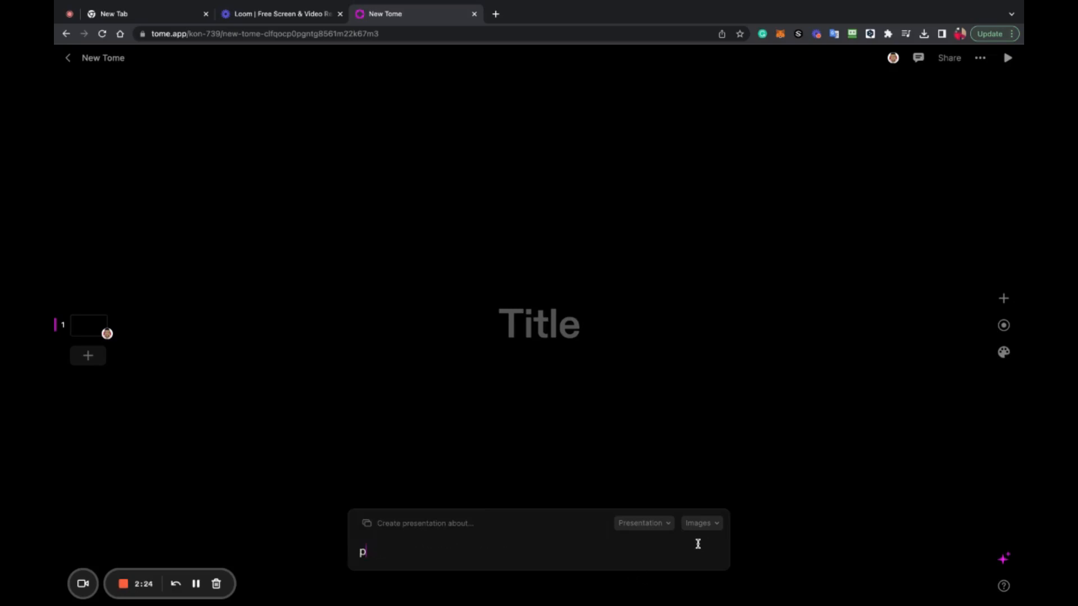
pyautogui.write('itch deck for a restuarant')
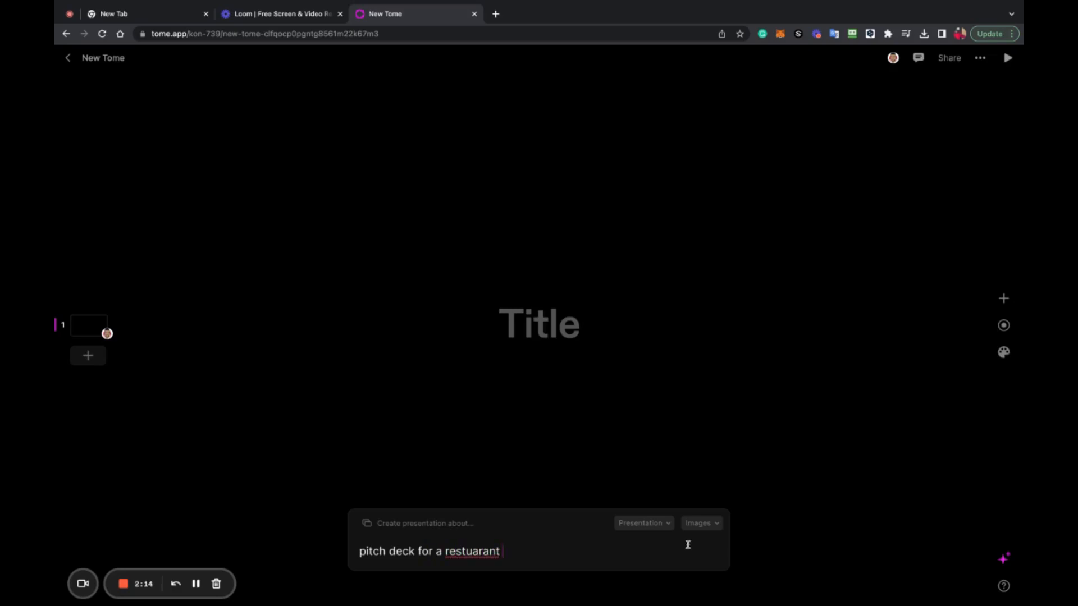
pyautogui.doubleClick(484, 554)
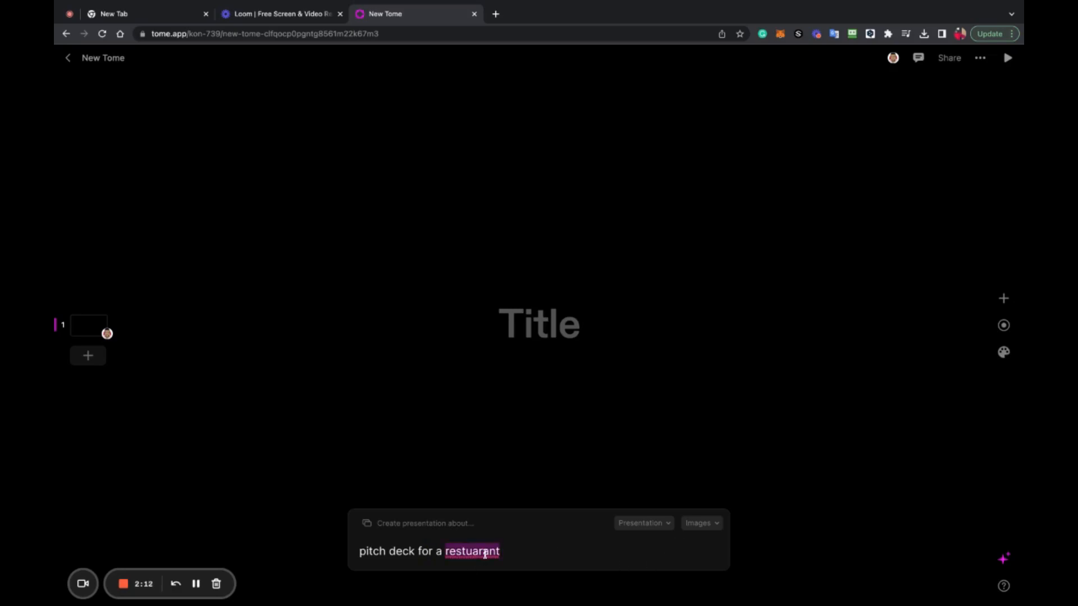
pyautogui.click(436, 550)
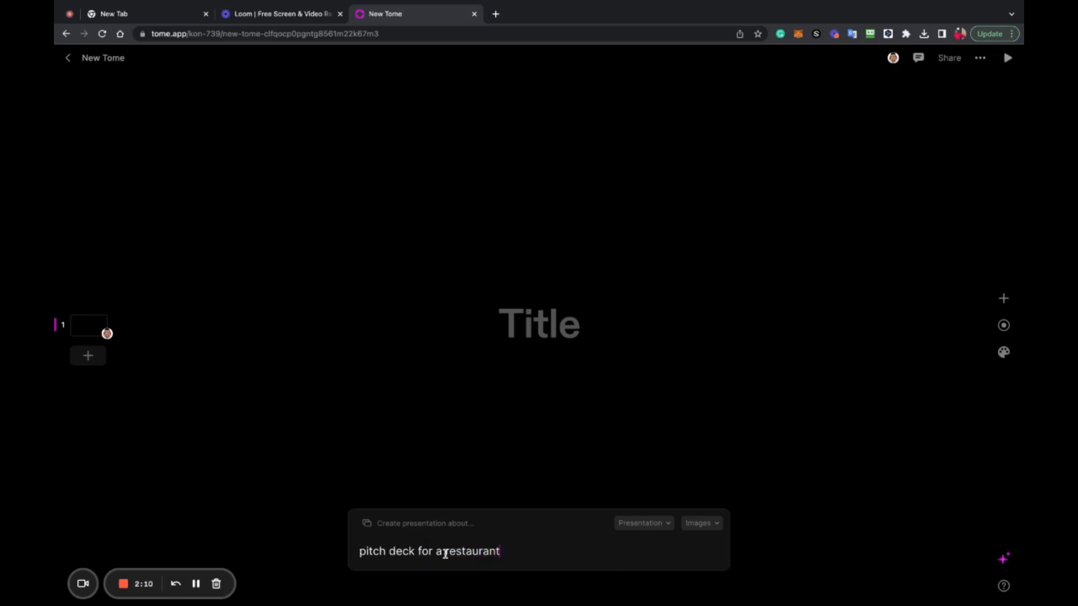
pyautogui.click(449, 552)
pyautogui.write('Haitian')
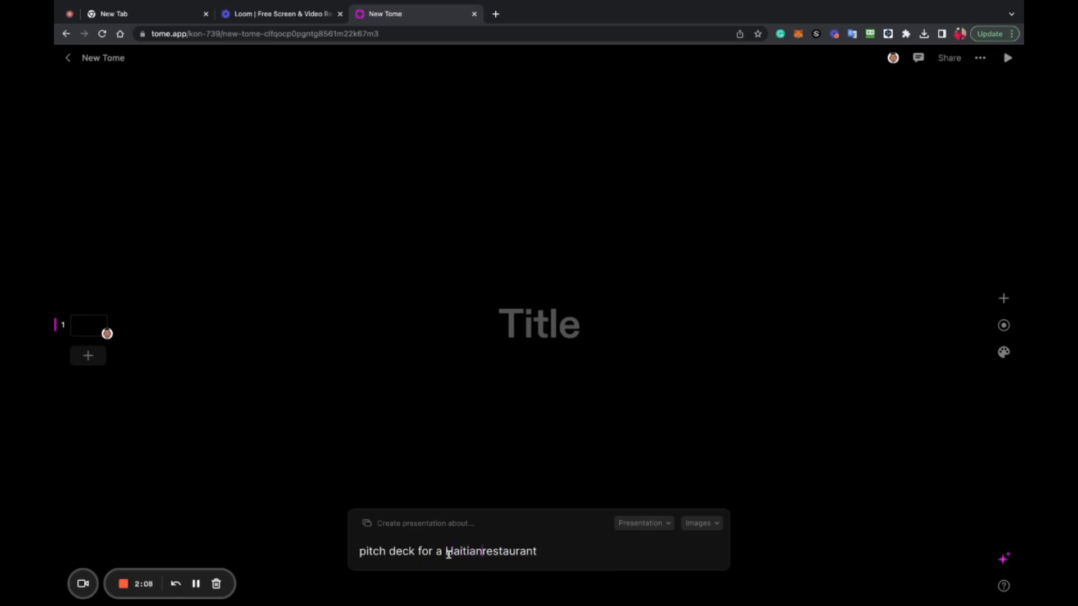
pyautogui.click(564, 554)
pyautogui.press('Return')
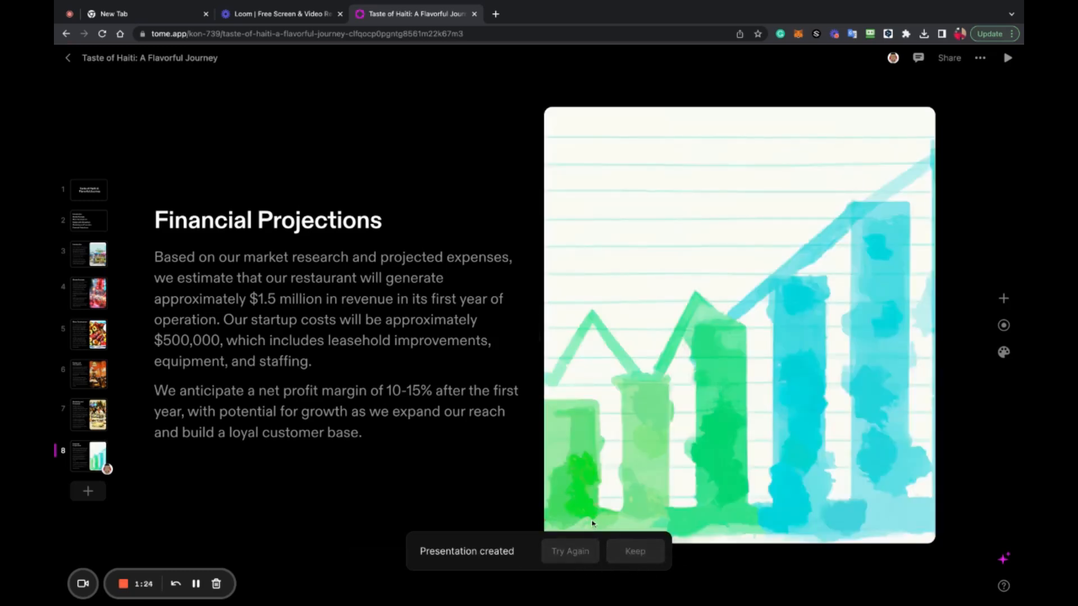
pyautogui.click(633, 559)
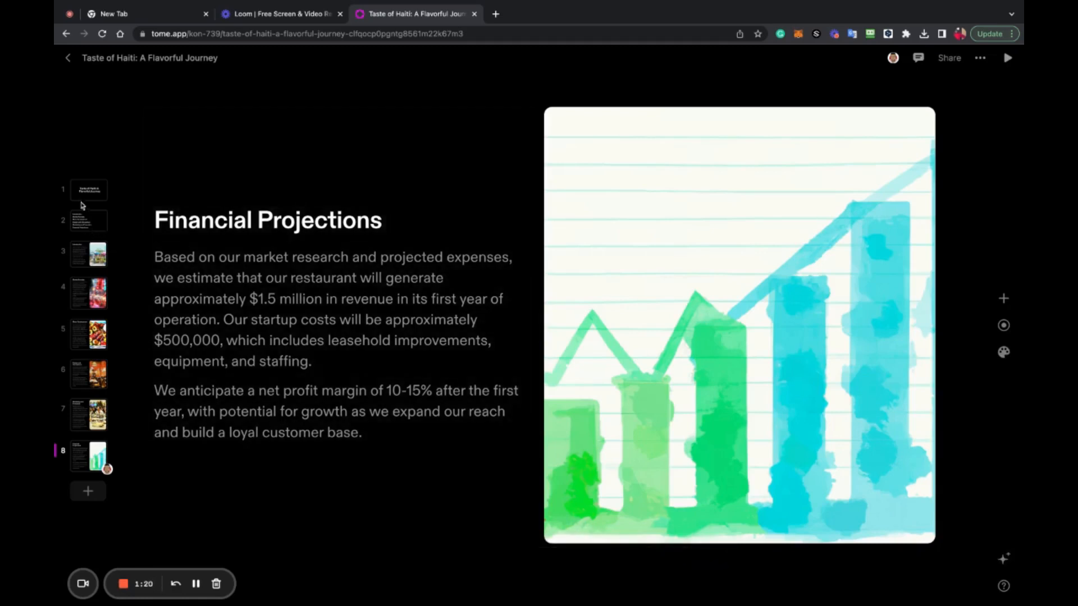
# Review the generated pages in order, from the title page through to Financial Projections
pyautogui.click(83, 194)
pyautogui.click(84, 221)
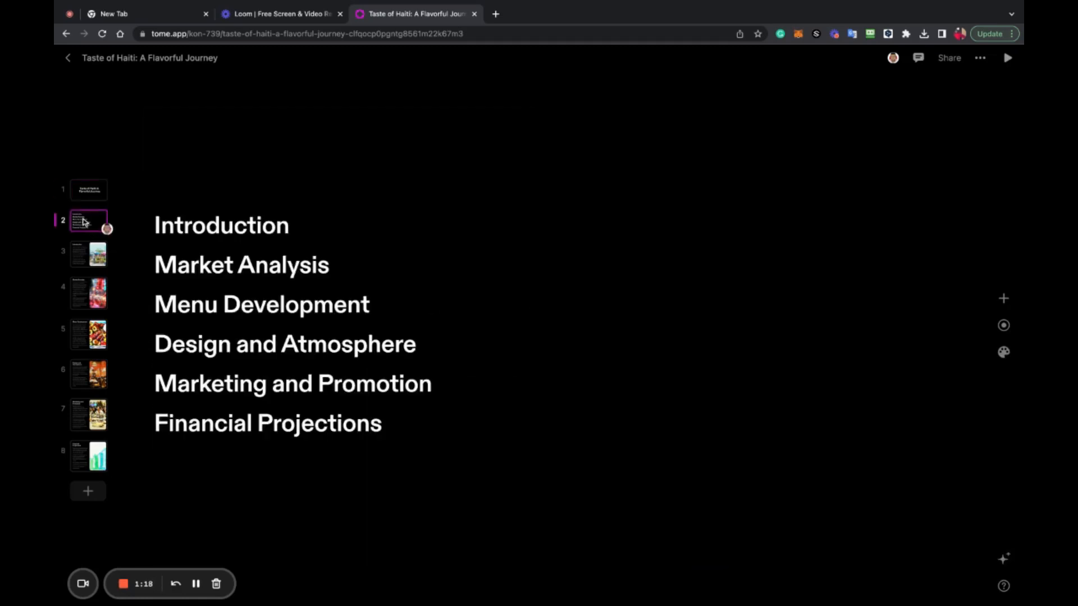
pyautogui.press('Down')
pyautogui.press('Down')
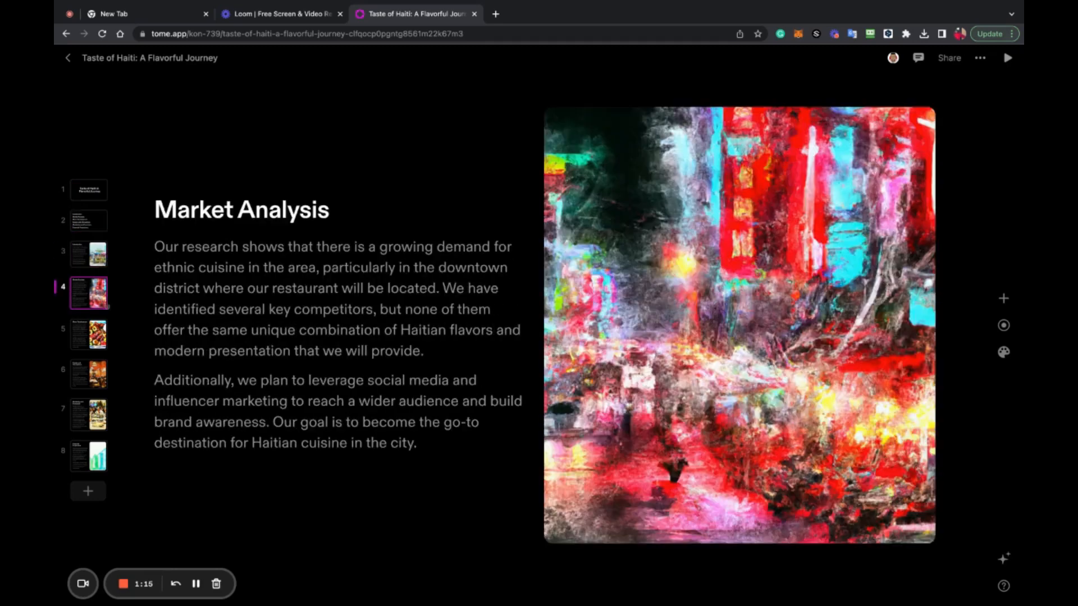
pyautogui.press('Down')
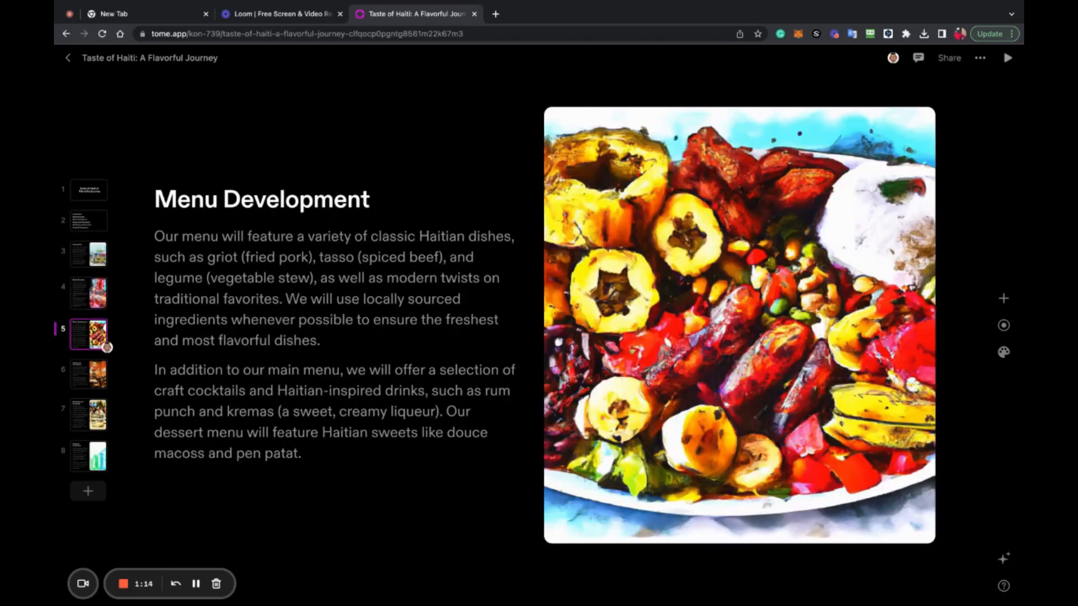
pyautogui.press('Down')
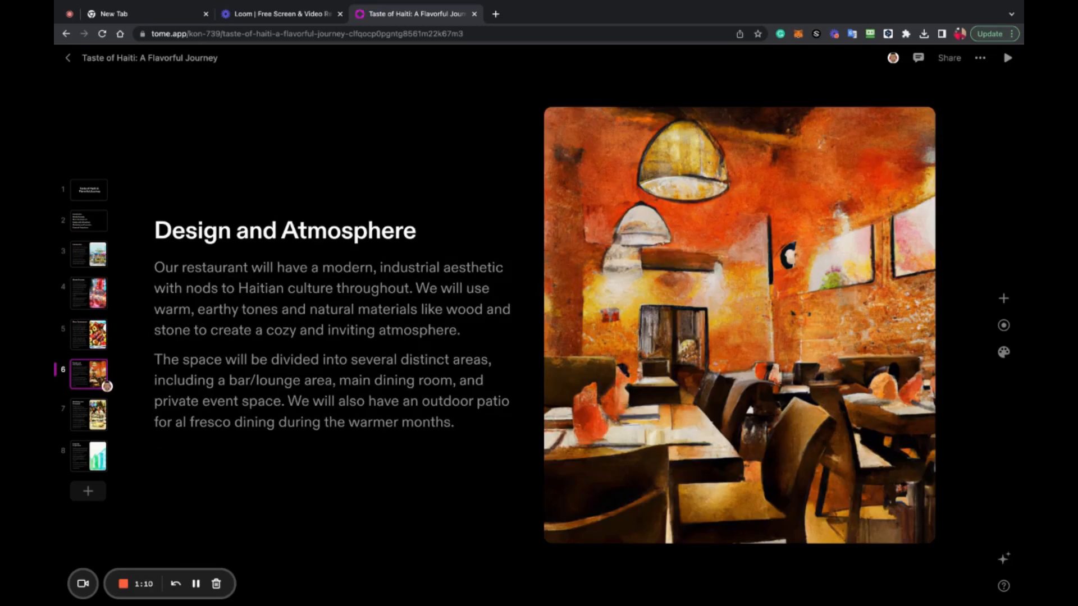
pyautogui.press('Down')
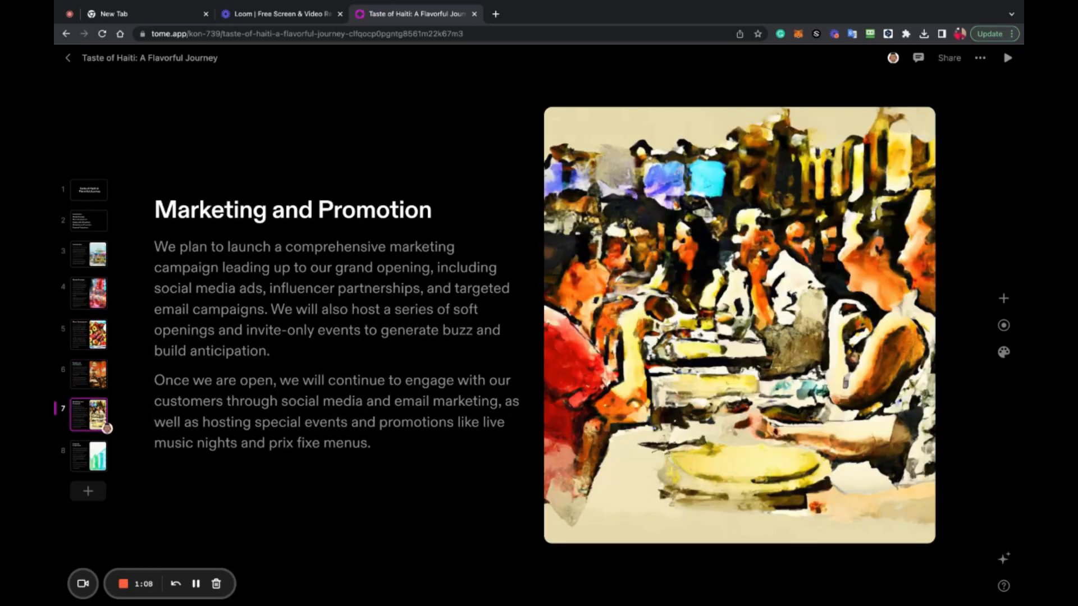
pyautogui.press('Down')
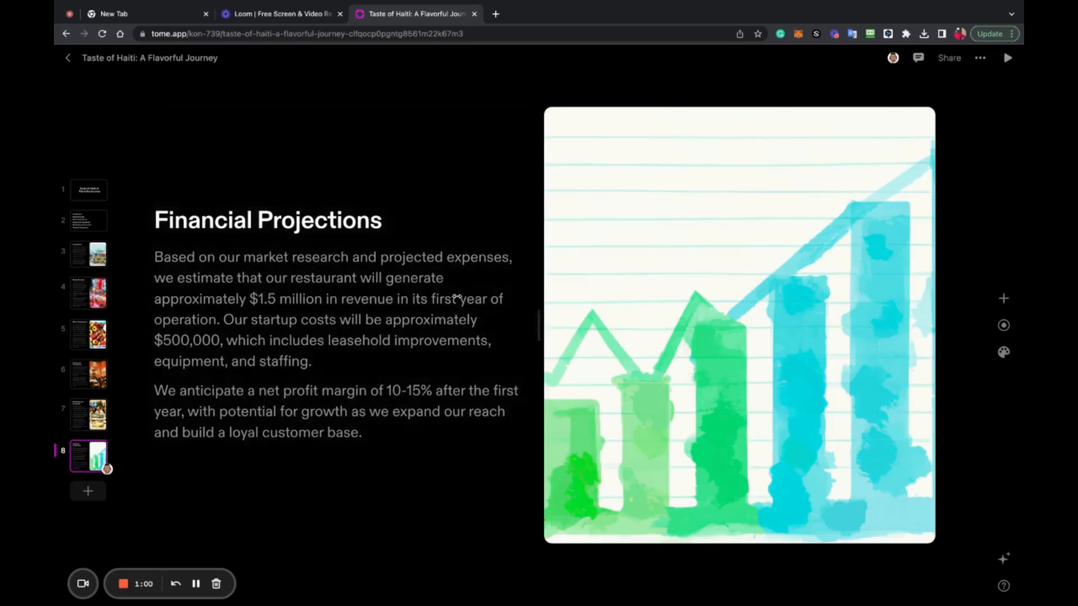
# Add a DALL-E tile to the Introduction page beside the market image
pyautogui.click(96, 255)
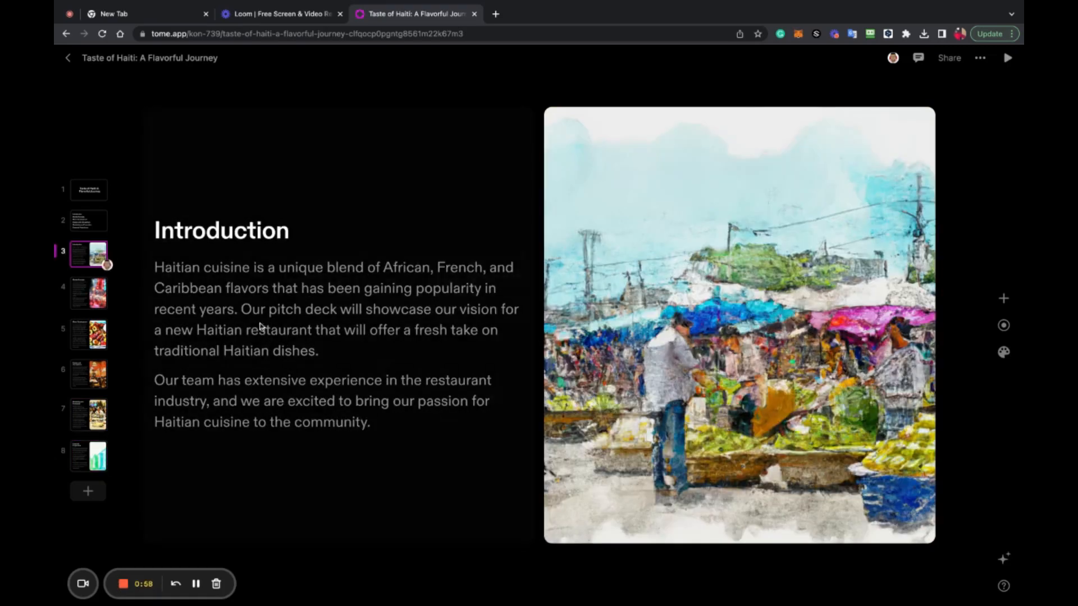
pyautogui.click(178, 285)
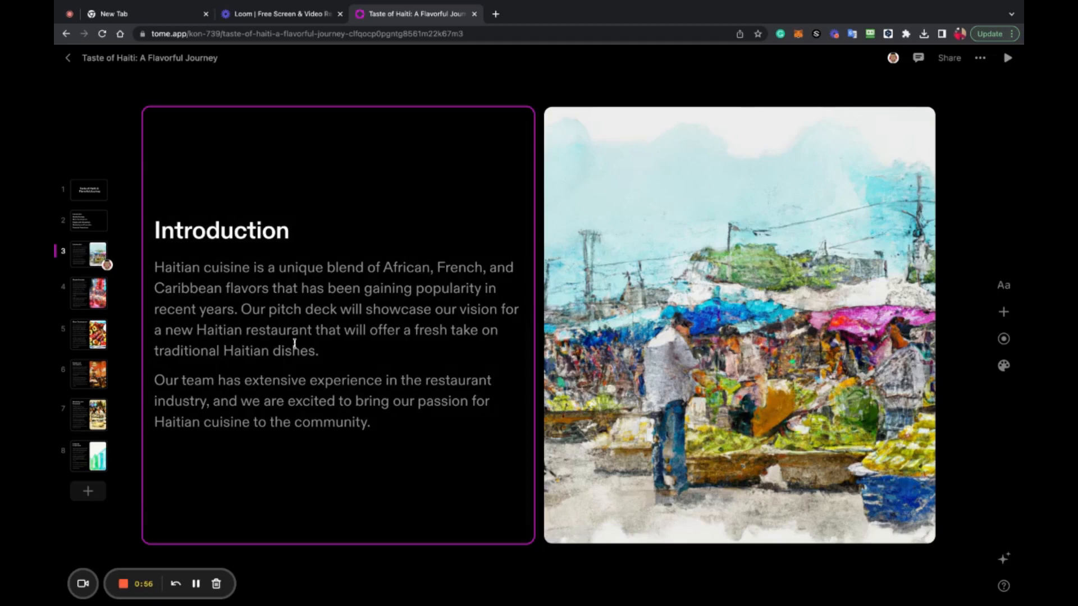
pyautogui.click(647, 353)
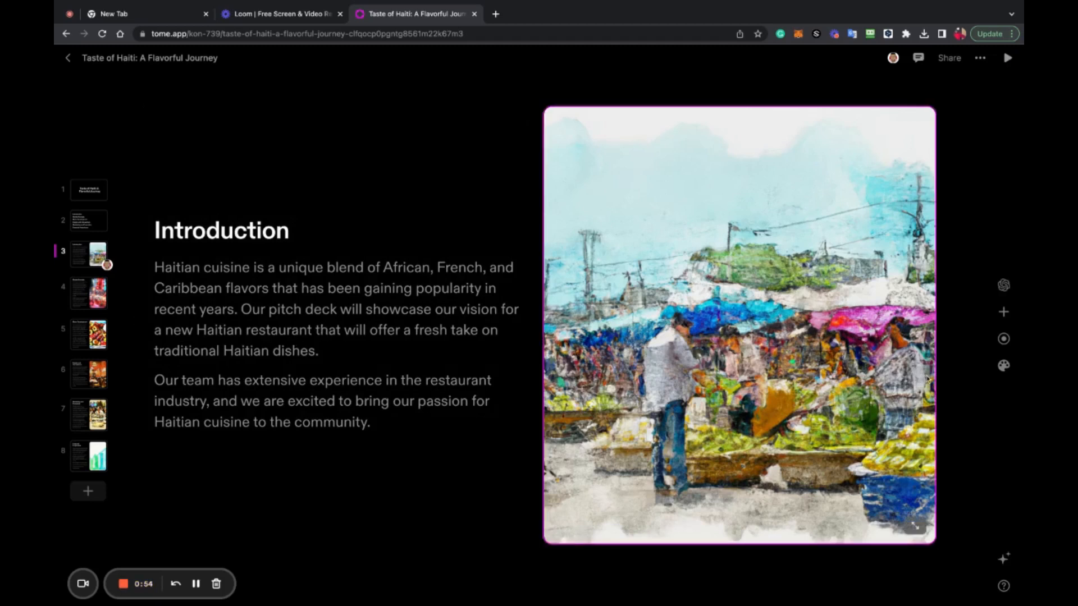
pyautogui.click(1004, 312)
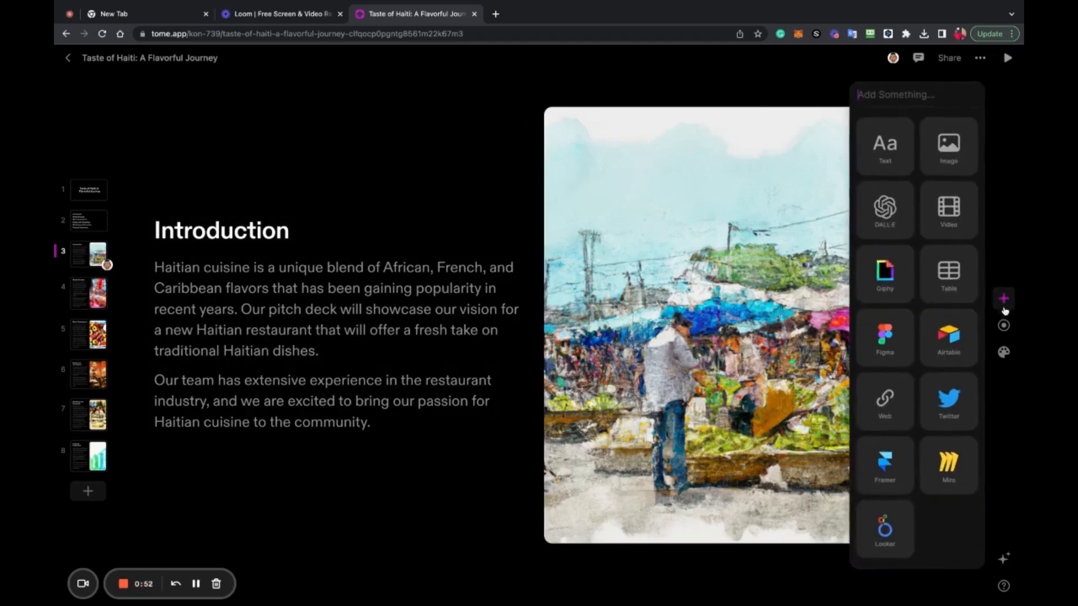
pyautogui.click(886, 212)
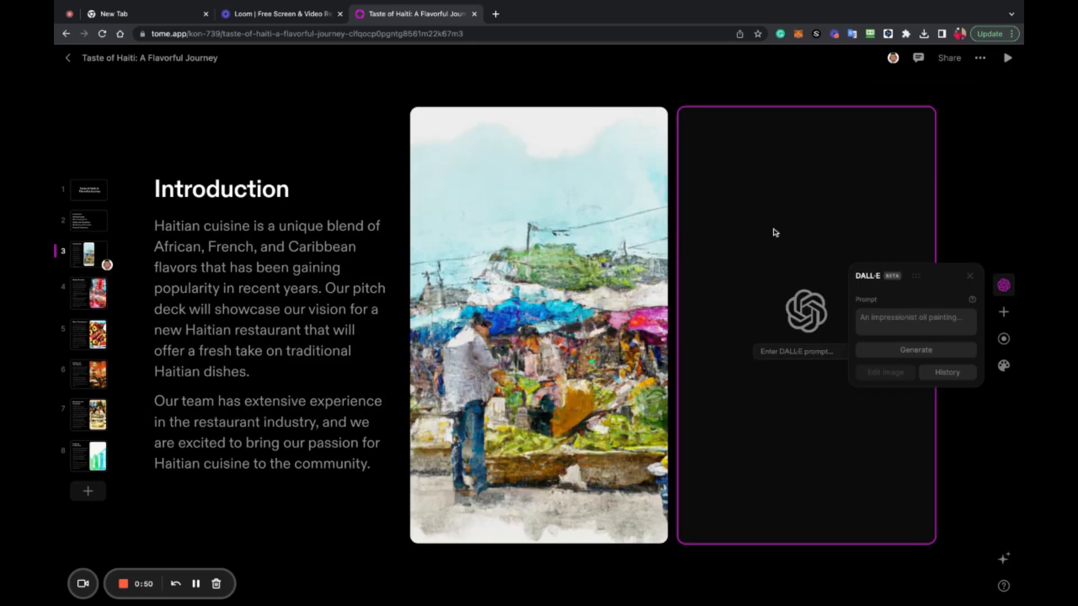
# Generate DALL-E images from the prompt "haiti beach" and place the one with thatched huts and a blue sky in the empty tile
pyautogui.click(883, 320)
pyautogui.write('haiti beach')
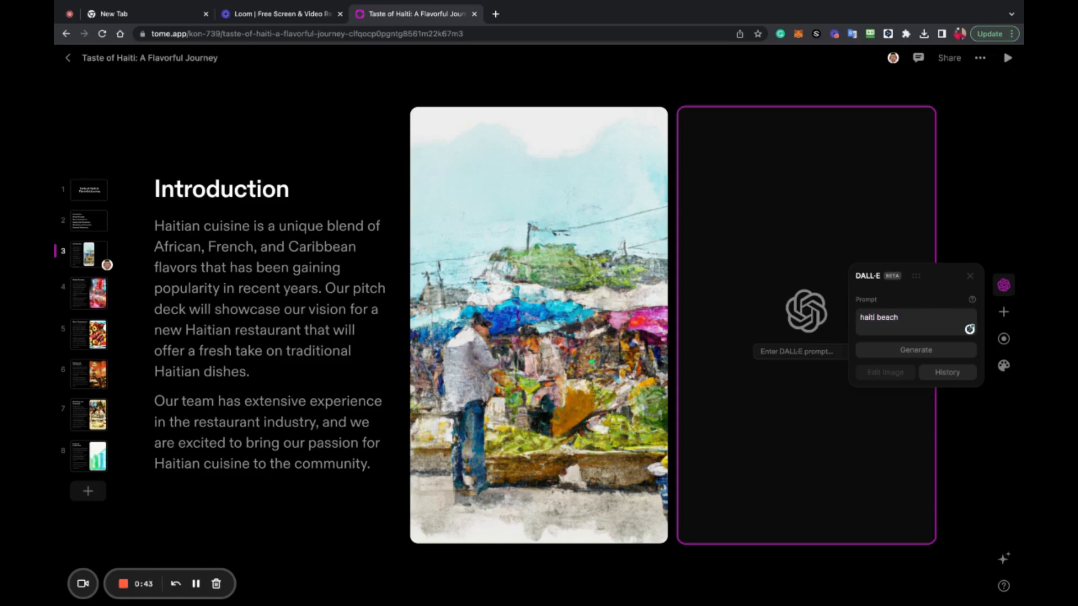
pyautogui.click(922, 349)
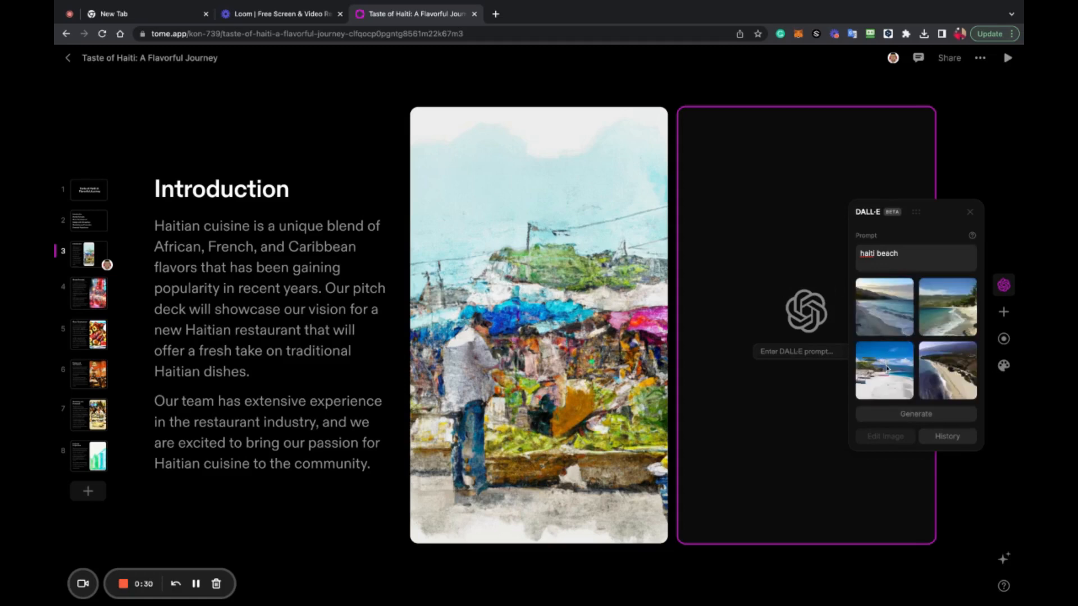
pyautogui.click(887, 369)
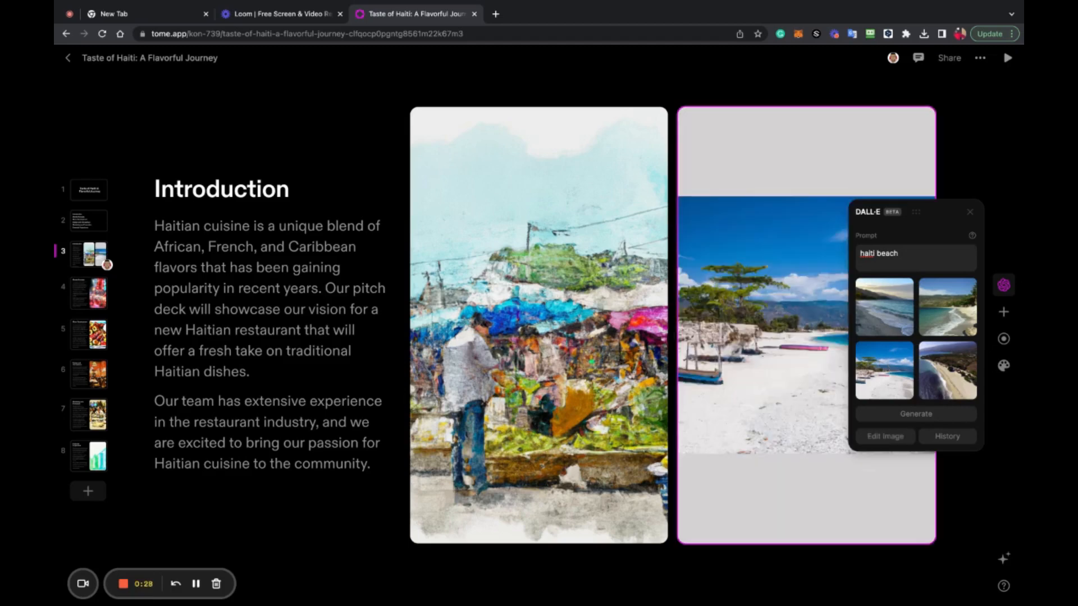
# Swap the two image tiles so the beach image sits between the Introduction text and the market image, and close the DALL-E settings
pyautogui.moveTo(655, 330); pyautogui.dragTo(723, 333)
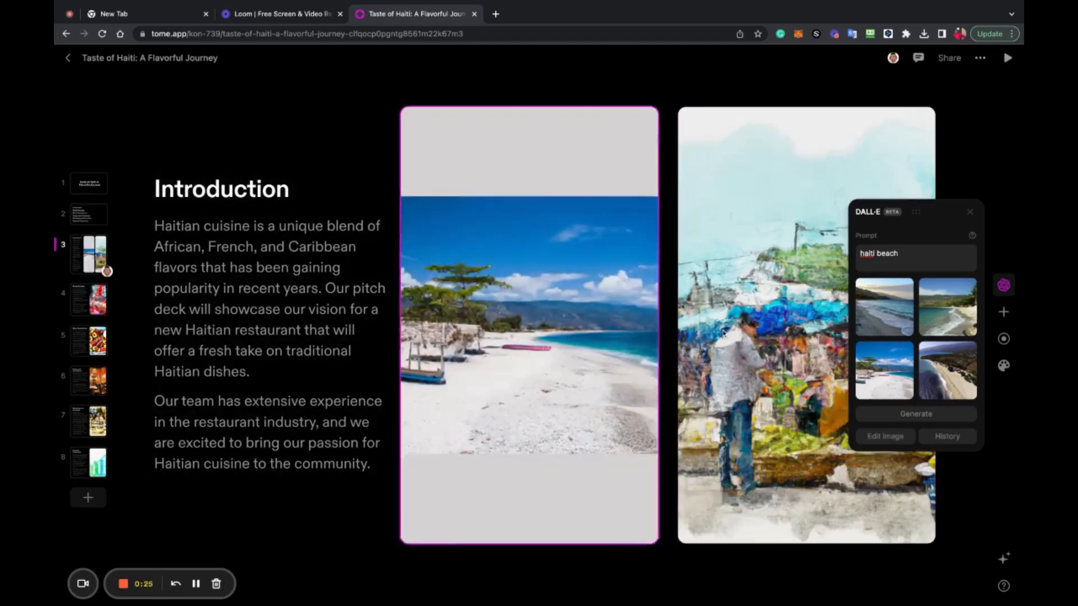
pyautogui.click(752, 374)
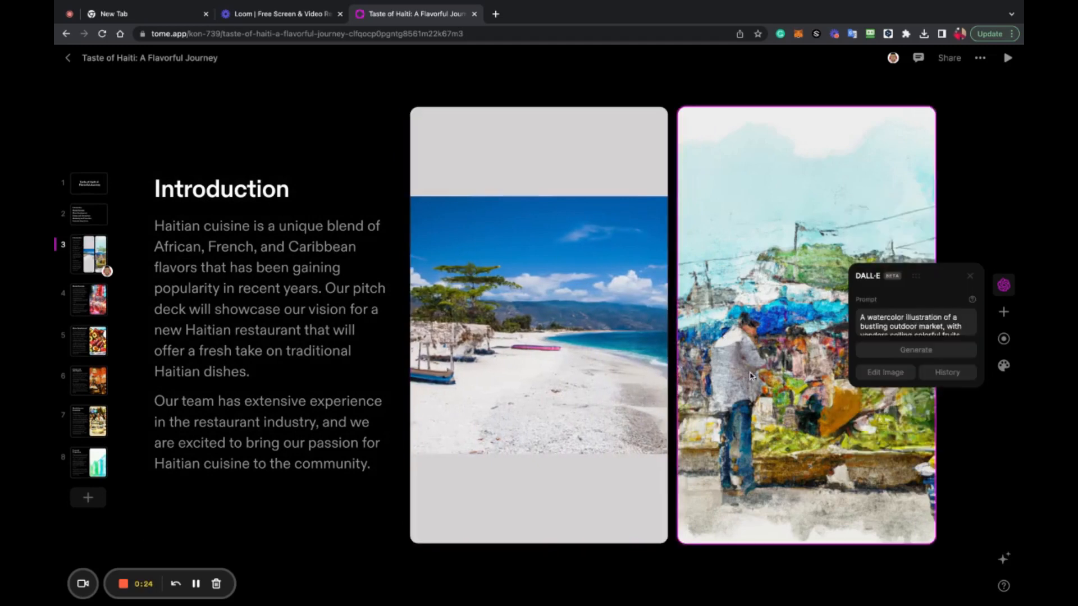
pyautogui.click(549, 359)
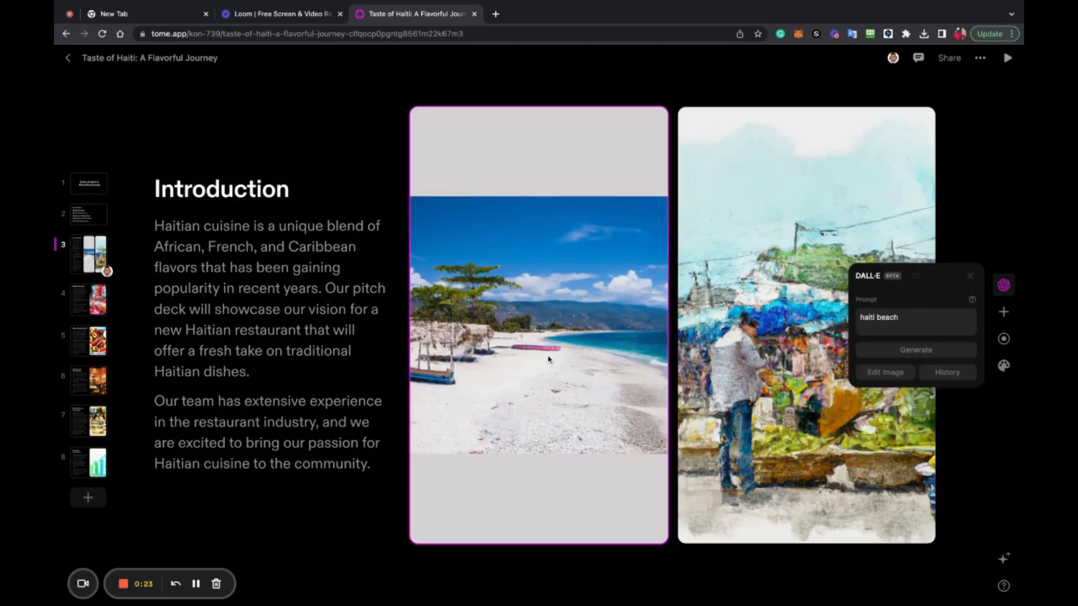
pyautogui.click(969, 277)
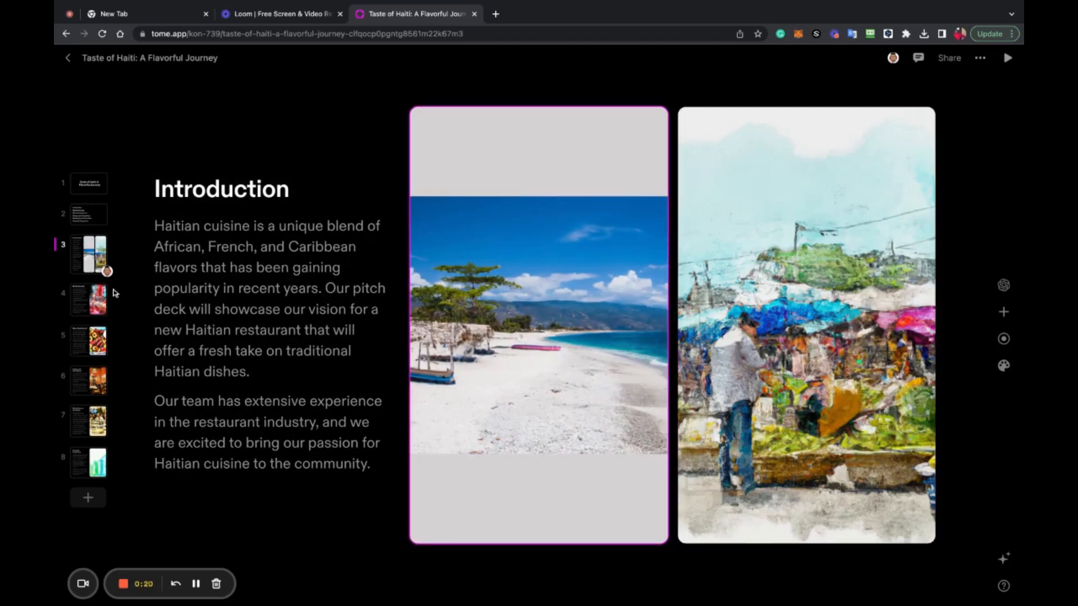
# Review the pages after the Introduction from page 4 through Financial Projections and back to Menu Development
pyautogui.click(97, 295)
pyautogui.click(94, 342)
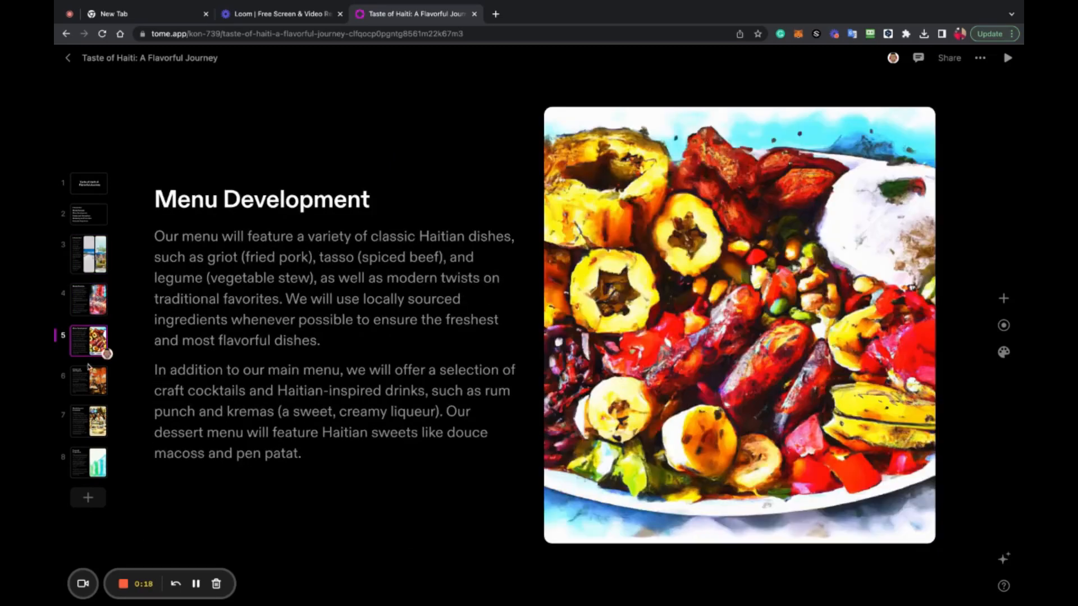
pyautogui.click(89, 388)
pyautogui.click(93, 420)
pyautogui.click(90, 456)
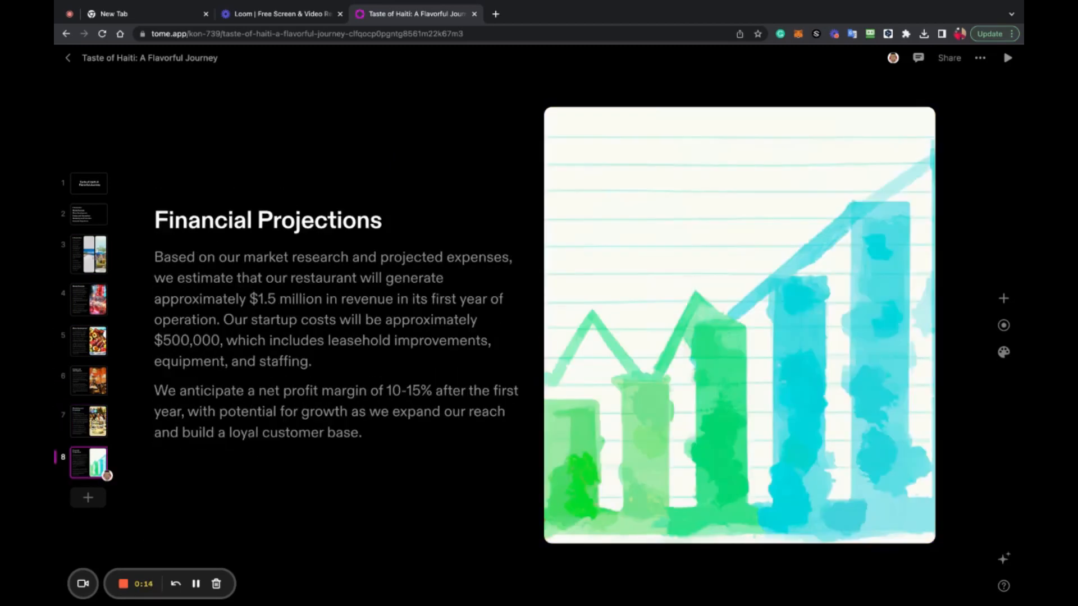
pyautogui.click(91, 422)
pyautogui.click(90, 380)
pyautogui.click(94, 341)
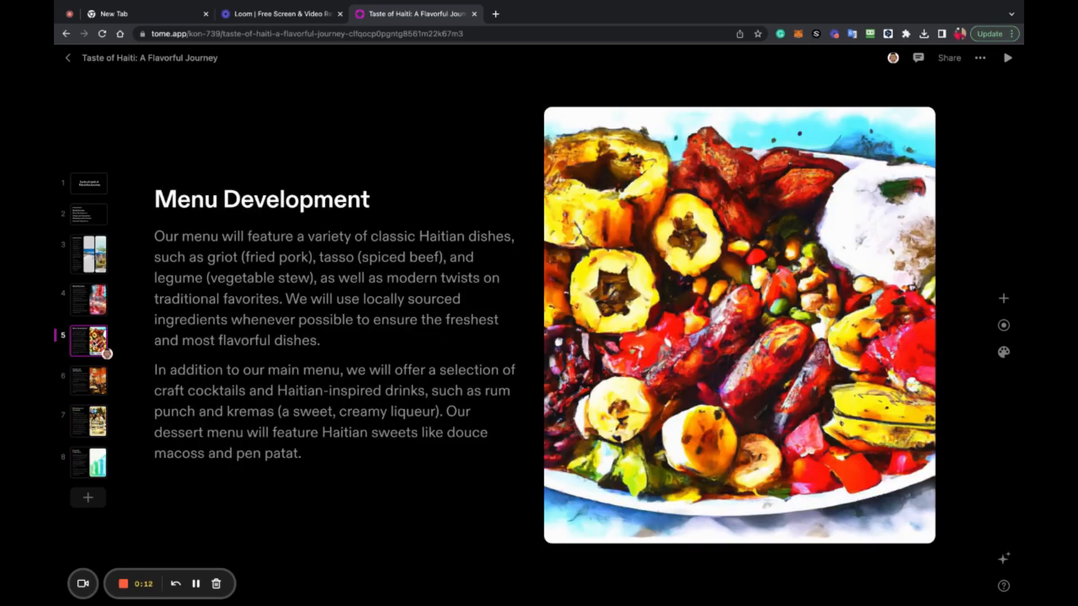